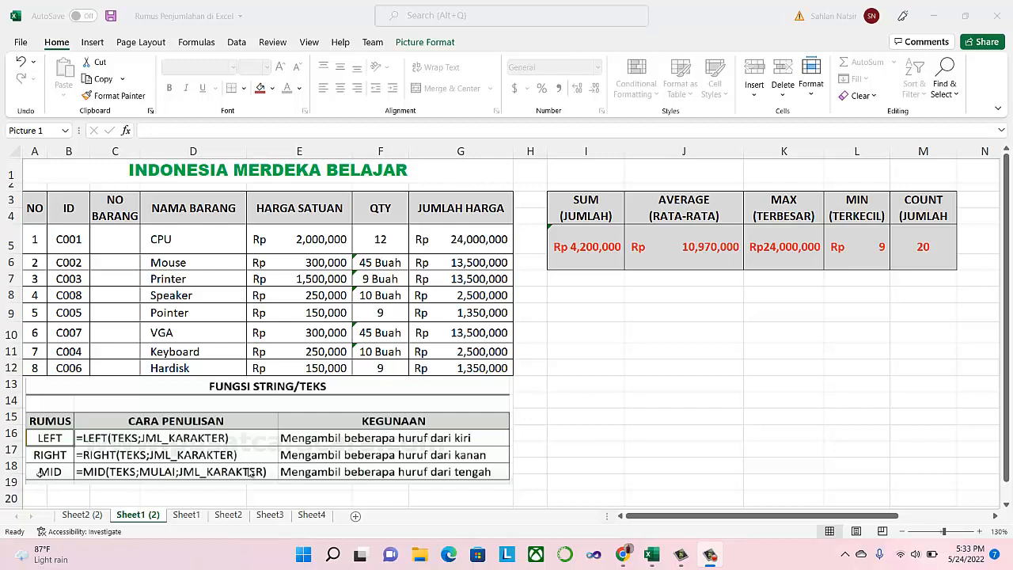
Enter the formula =LEFT(B5,3) in cell C5 of the NO BARANG column
click(119, 238)
click(120, 238)
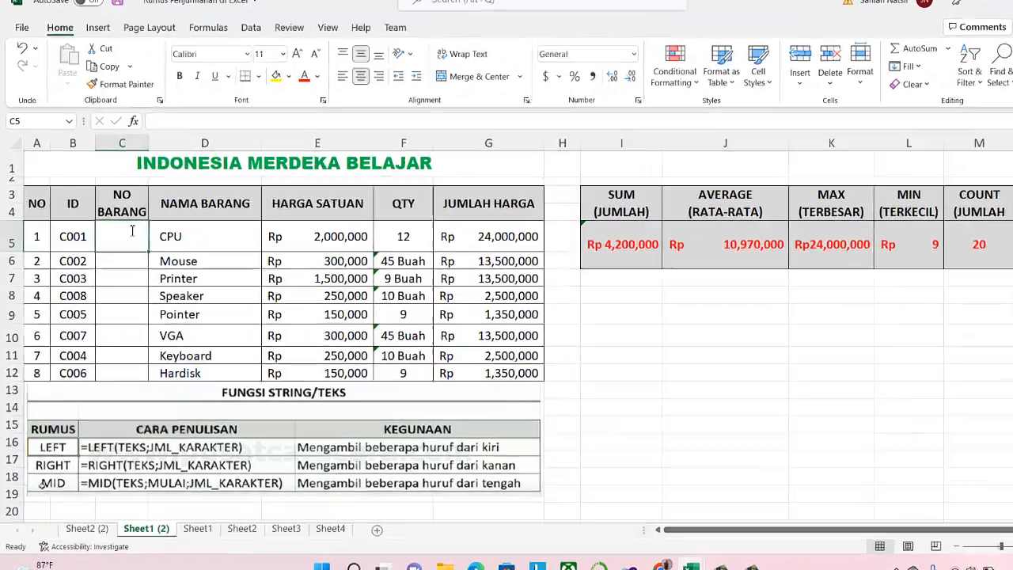
text(=)
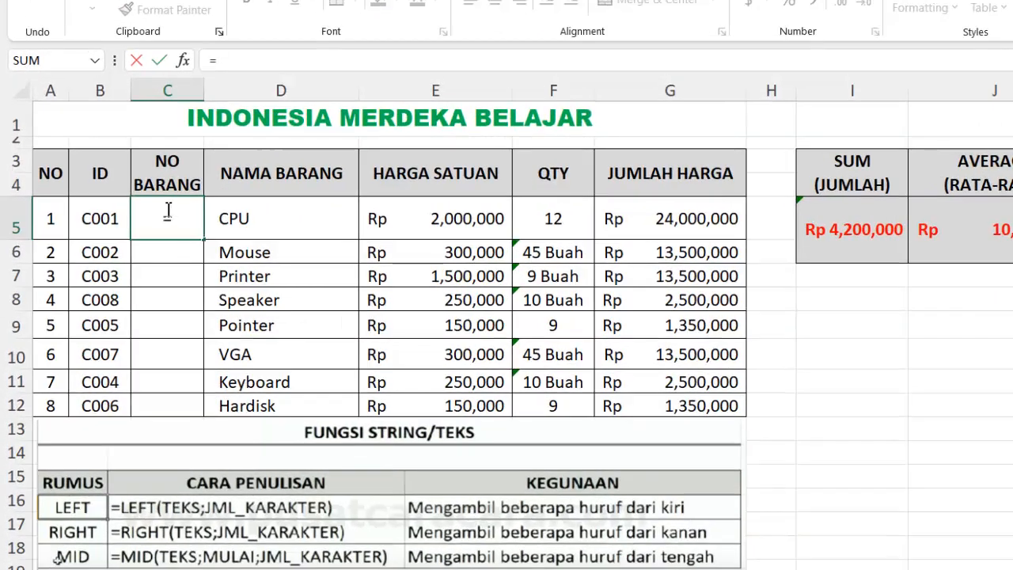
text(LE)
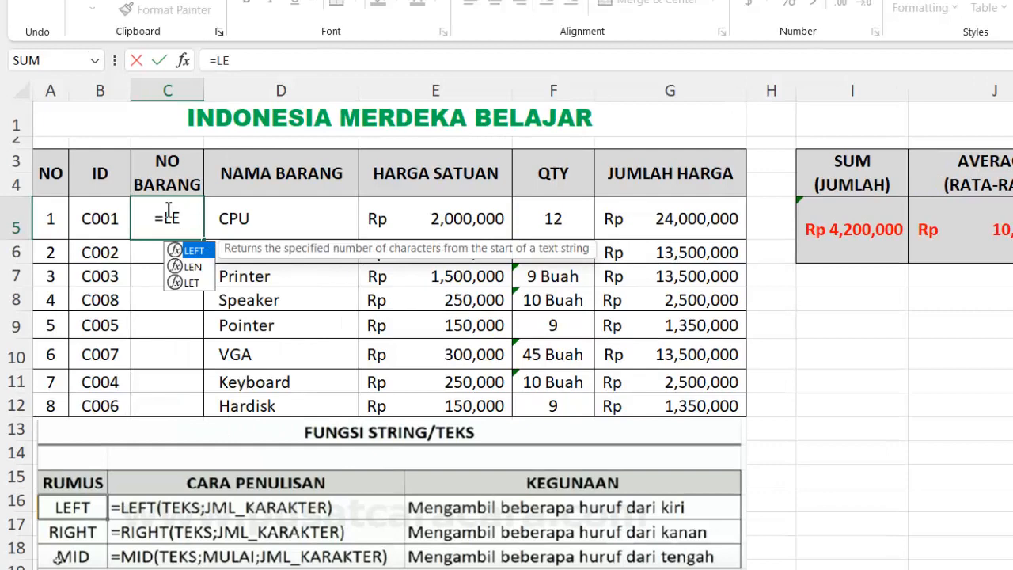
text(FT()
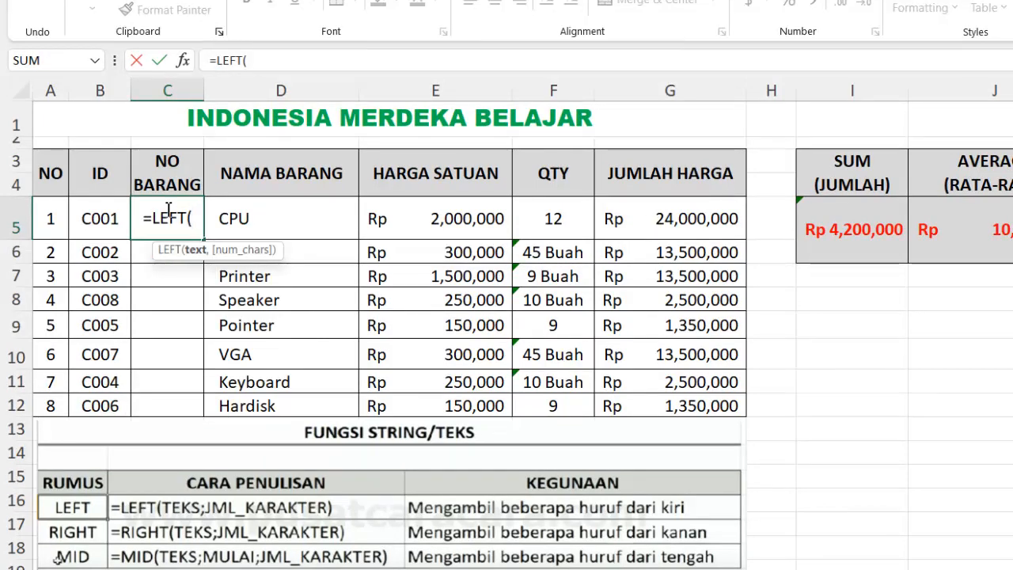
click(95, 222)
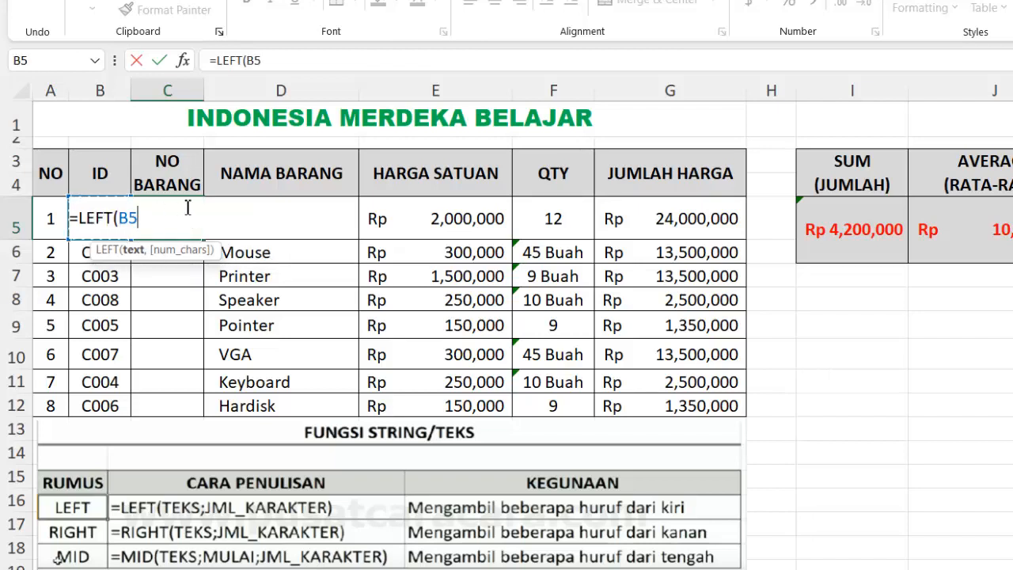
text(,)
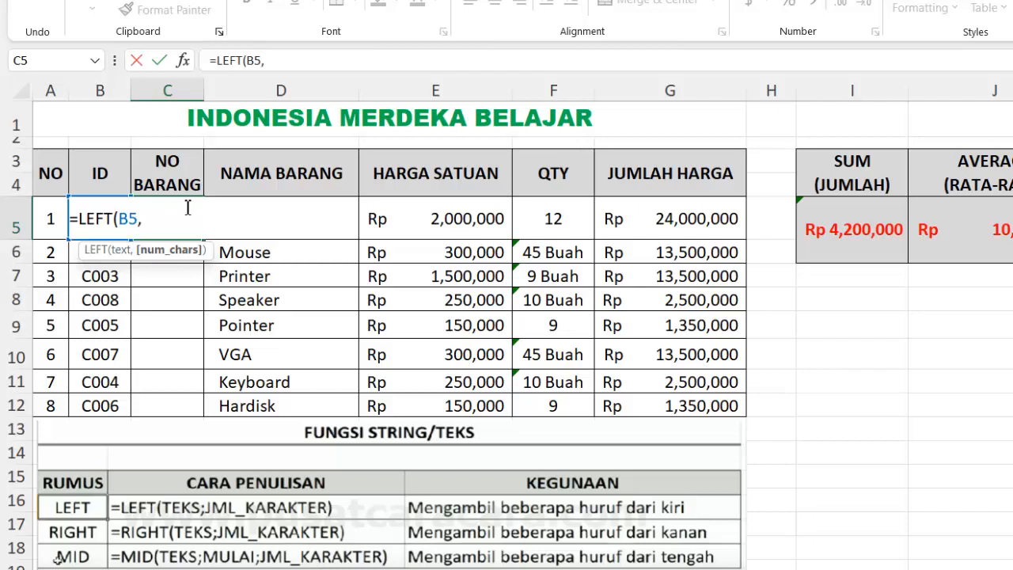
text(3))
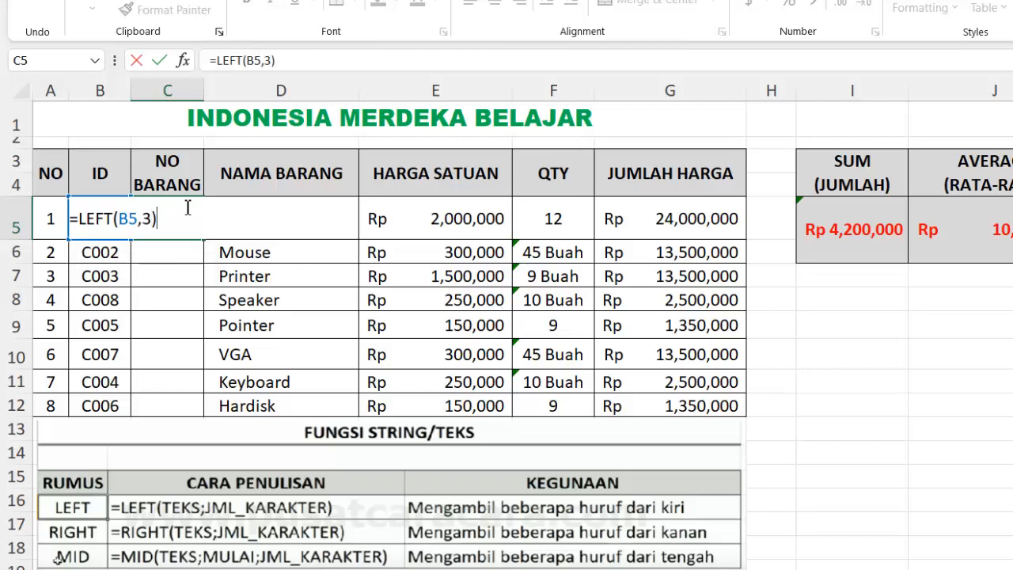
key(Return)
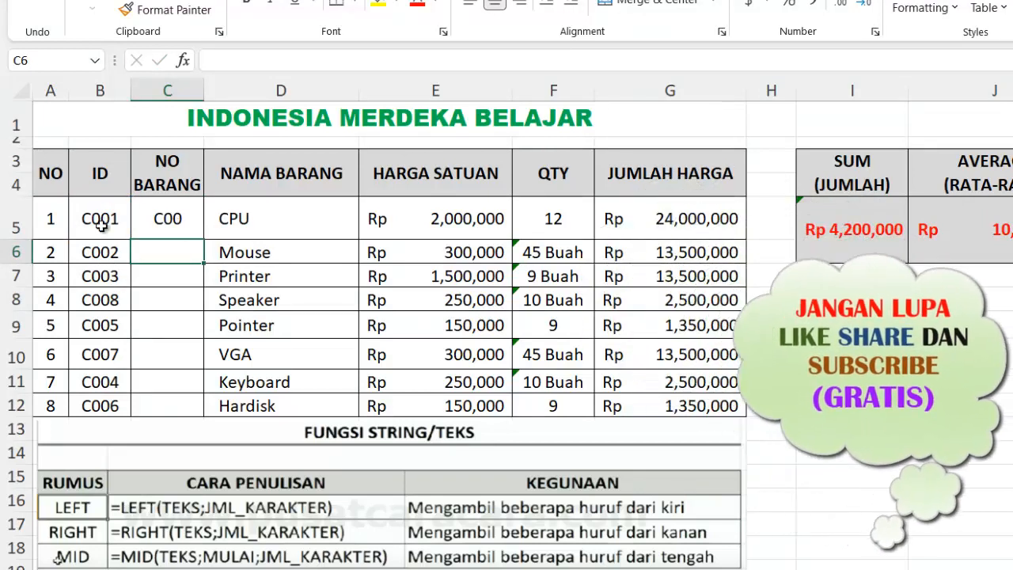
Edit the LEFT formula in C5 so that it extracts 2 characters
click(168, 219)
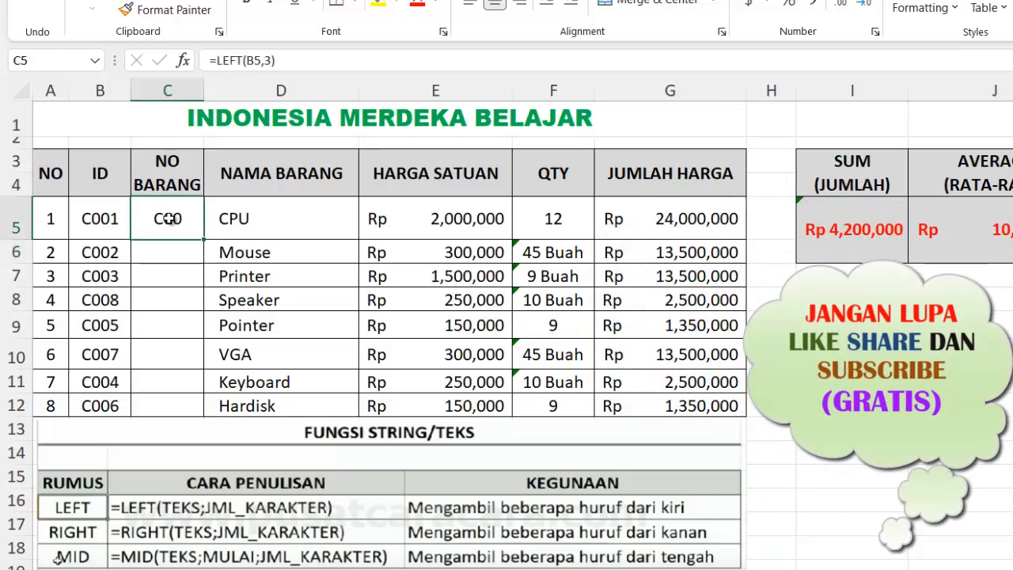
click(272, 61)
key(BackSpace)
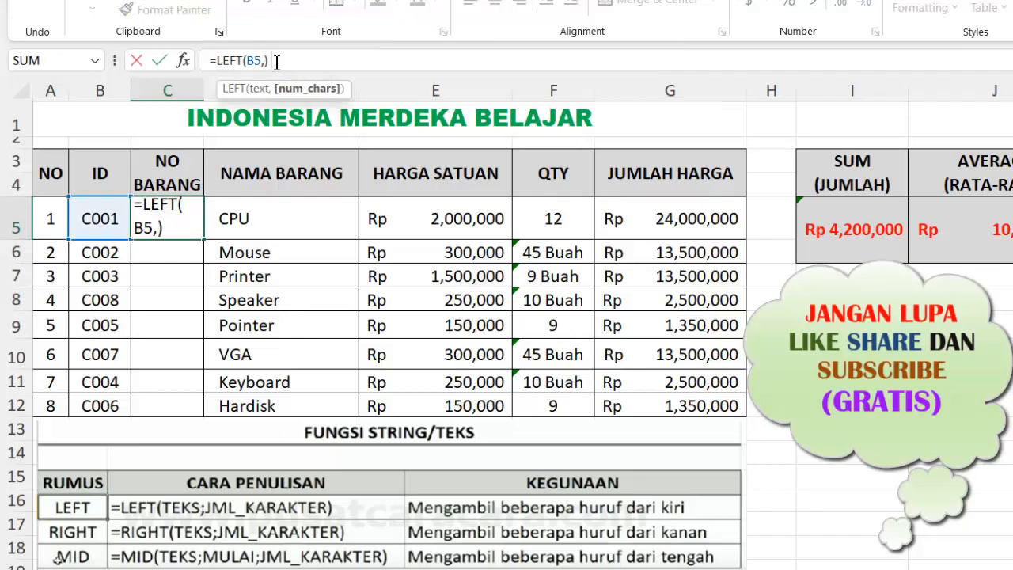
key(Return)
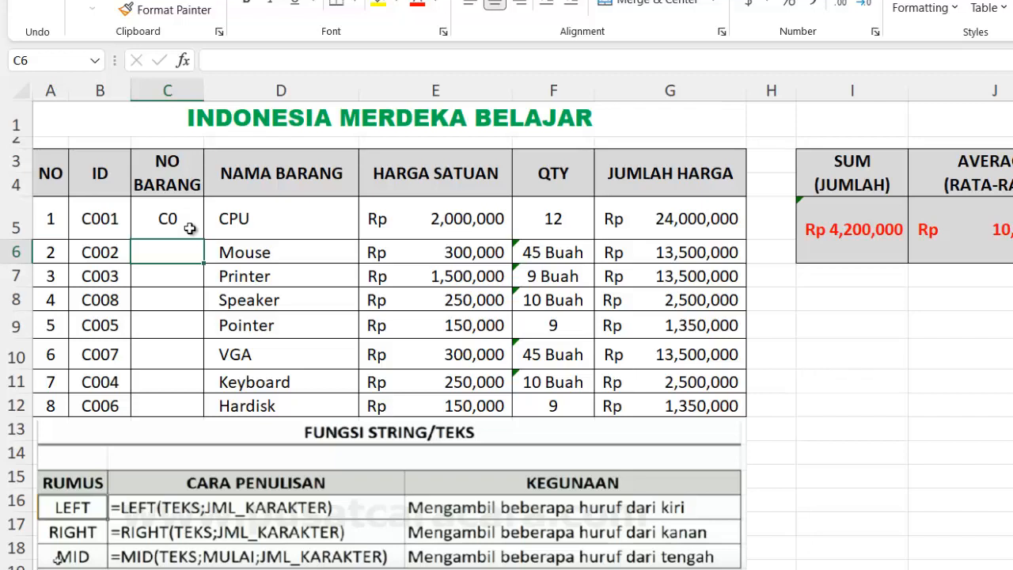
Enter the formula =RIGHT(B6,1) in C6 to extract the last character of the Mouse row's ID
text(=)
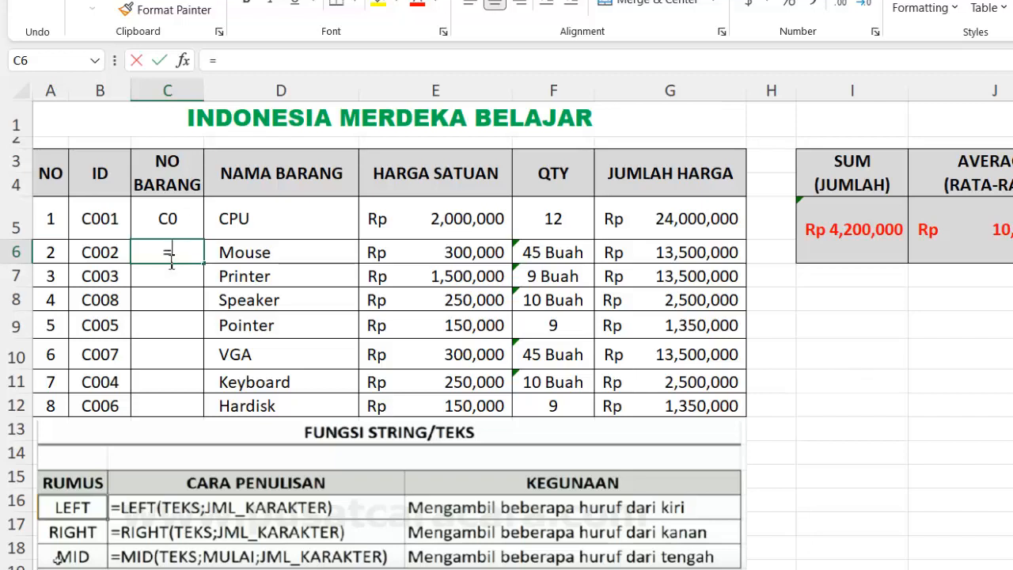
text(RIGHT()
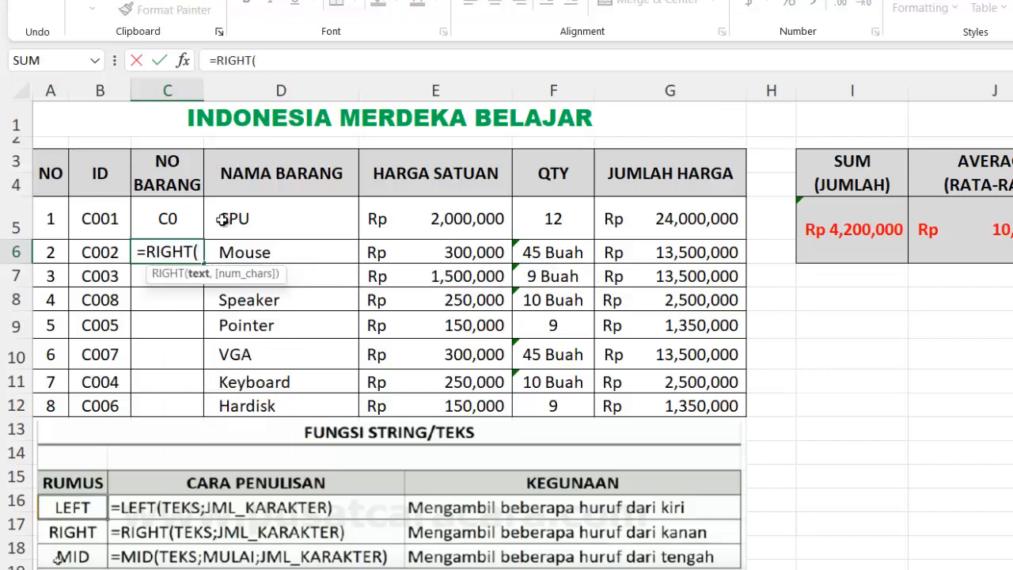
click(92, 261)
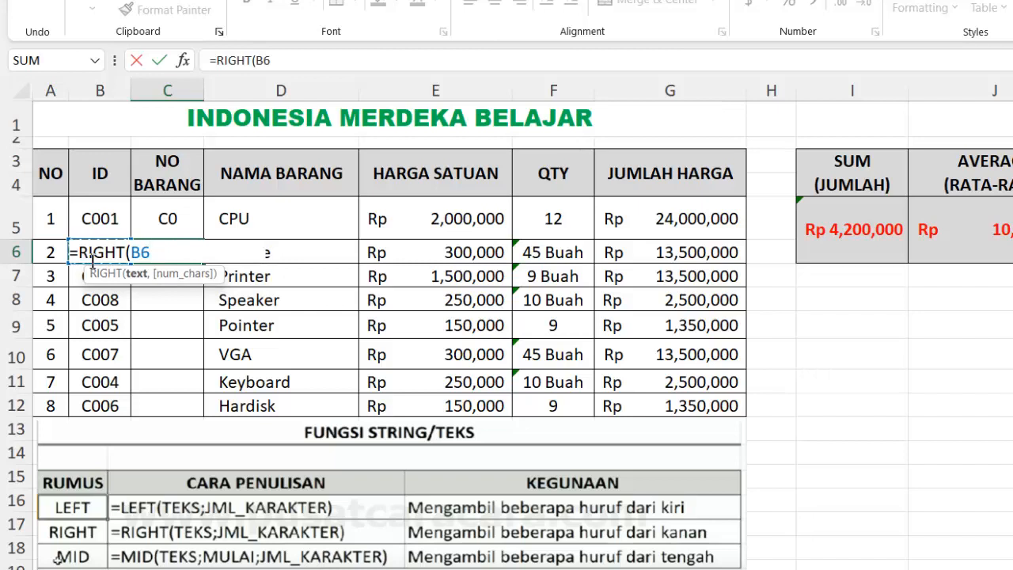
text(,)
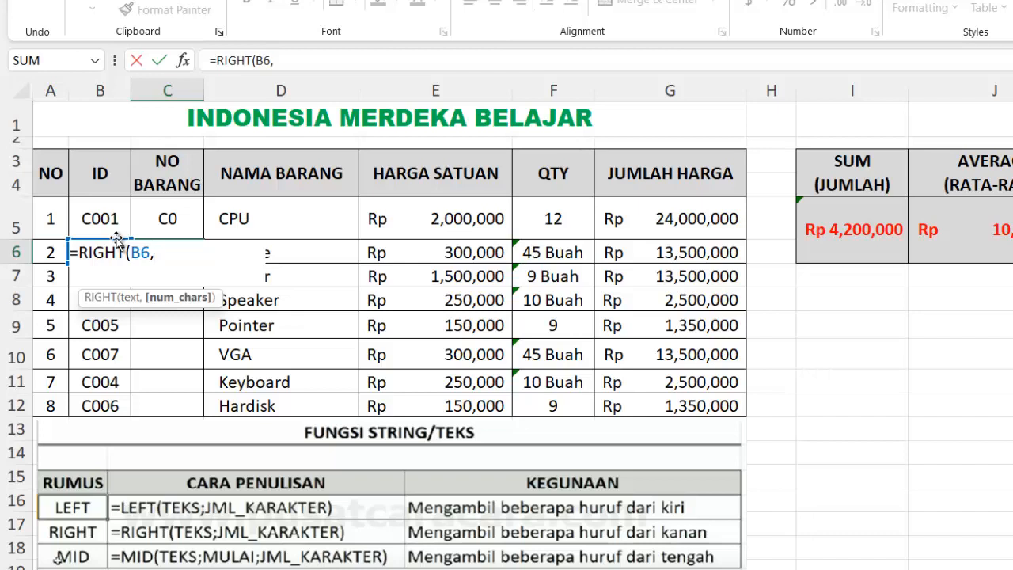
text(1))
key(Return)
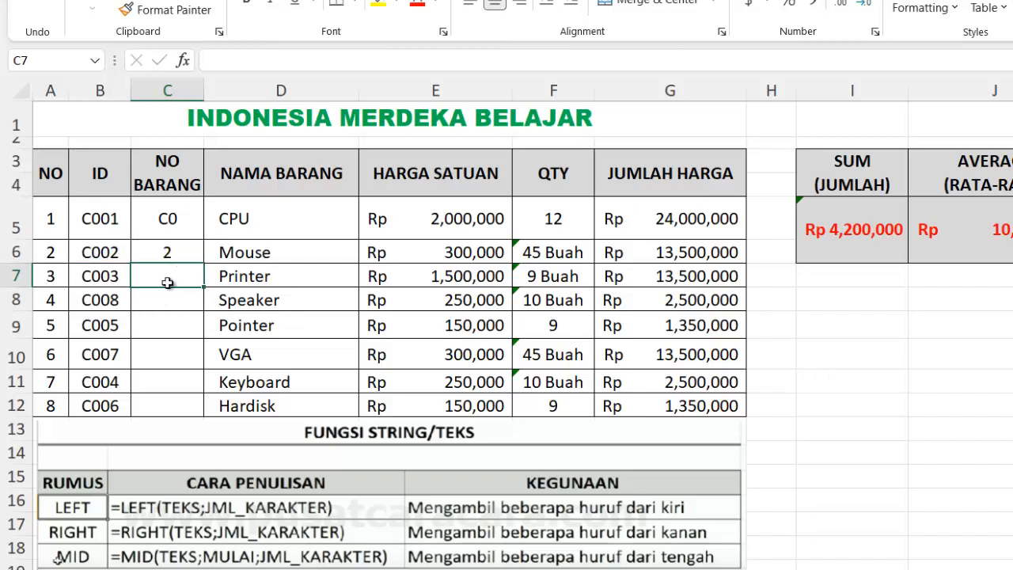
Enter the formula =MID(B7,2,2) in C7 to extract two middle characters of the Printer row's ID
text(=MID)
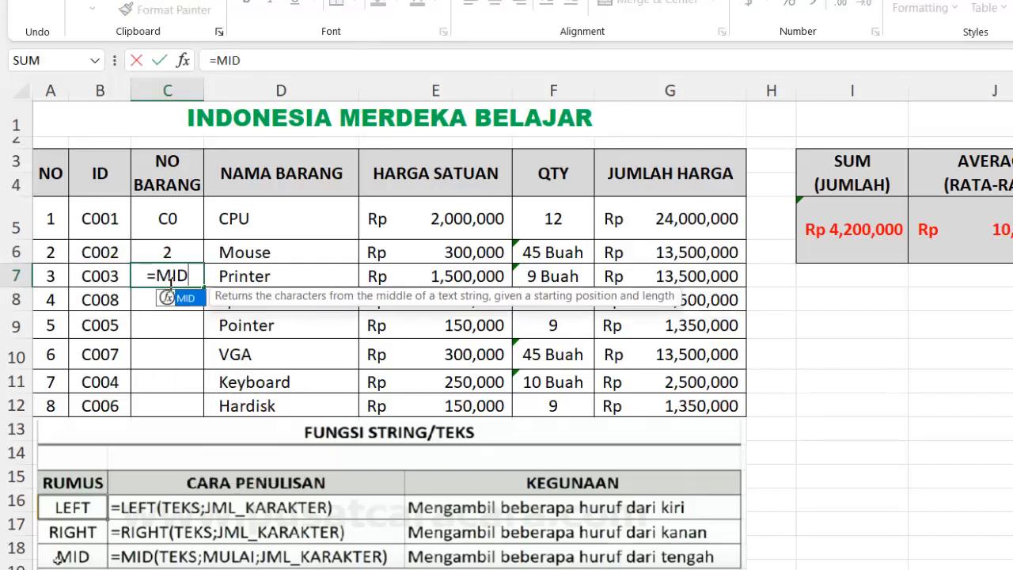
text(()
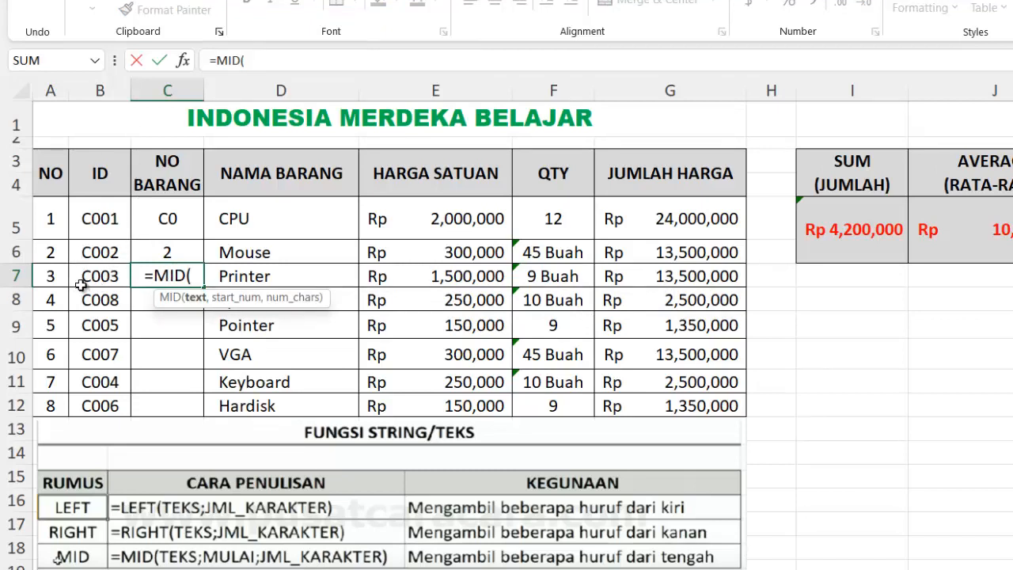
text(B7)
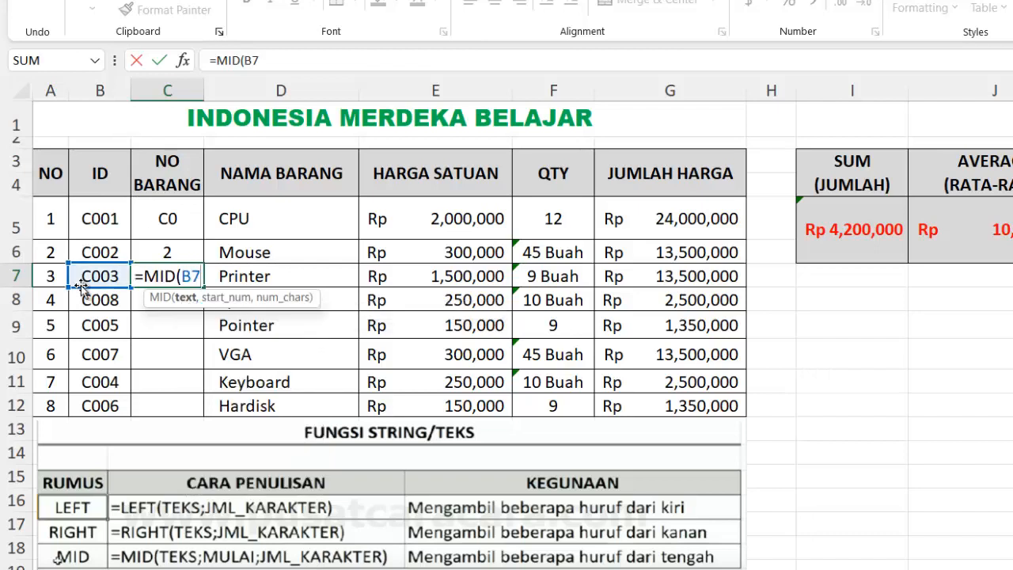
text(,)
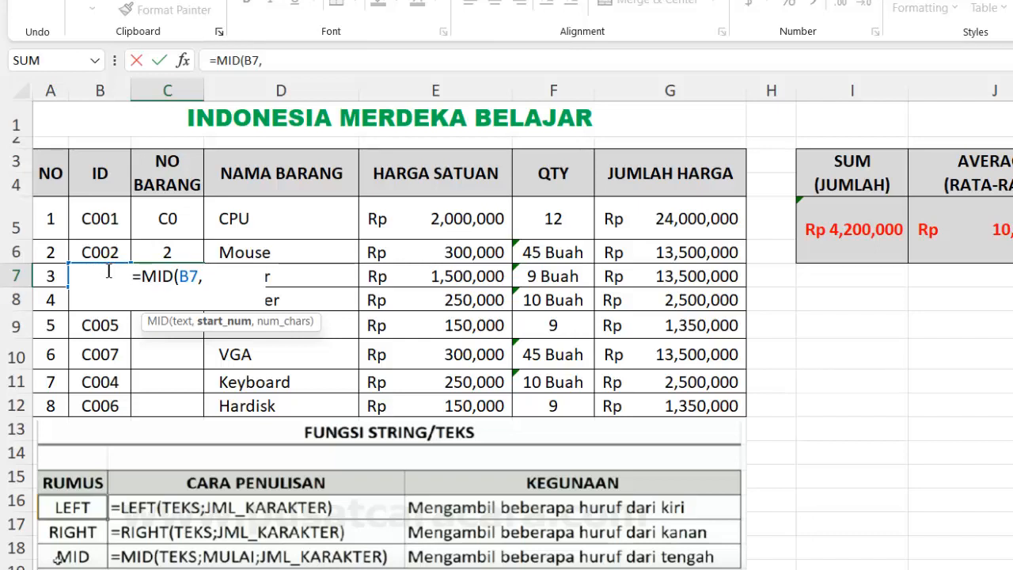
text(2)
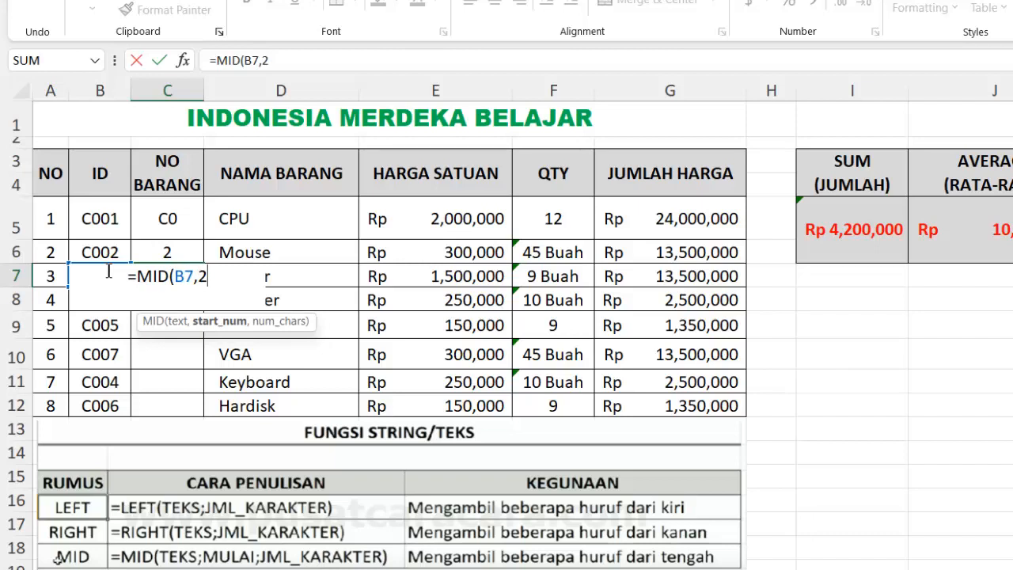
text(,)
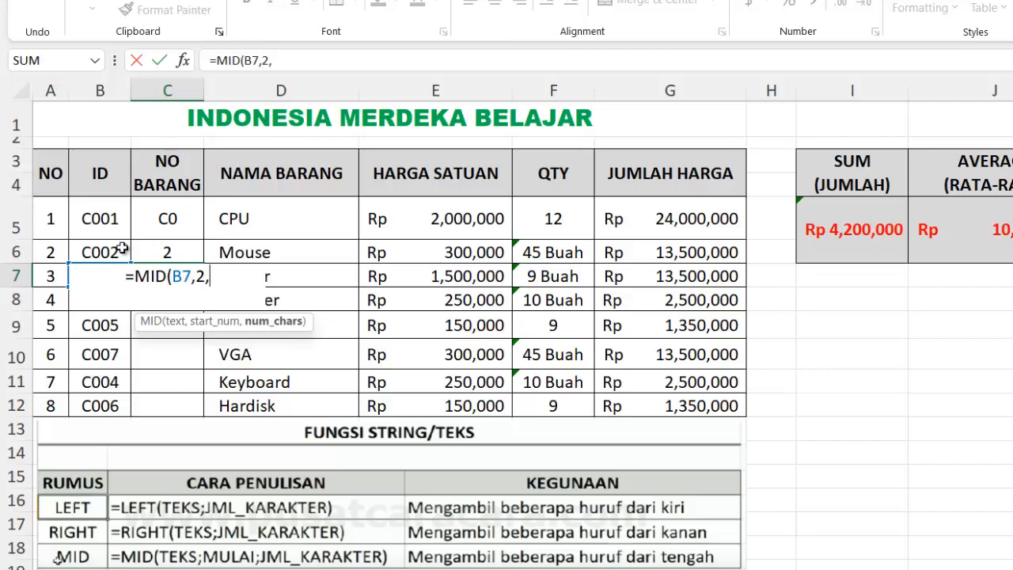
text(2)
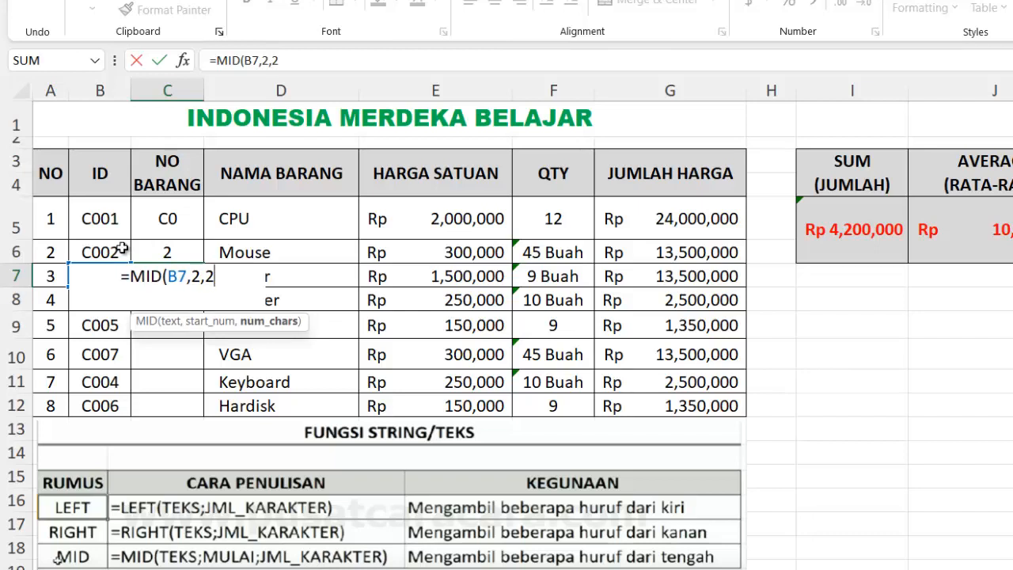
text())
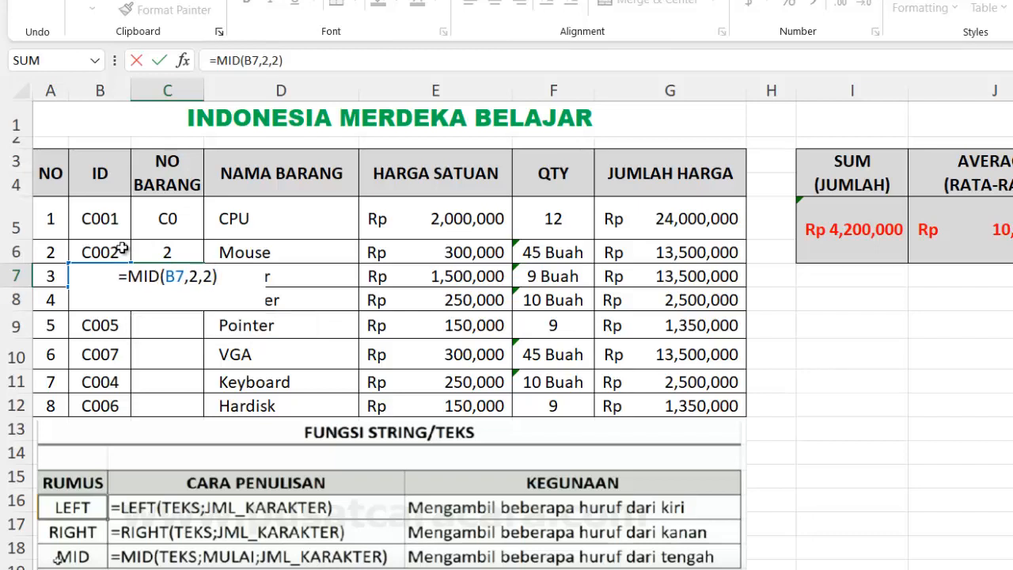
key(Return)
Try filling the MID formula from C7 down through C12, and undo the fill
click(166, 276)
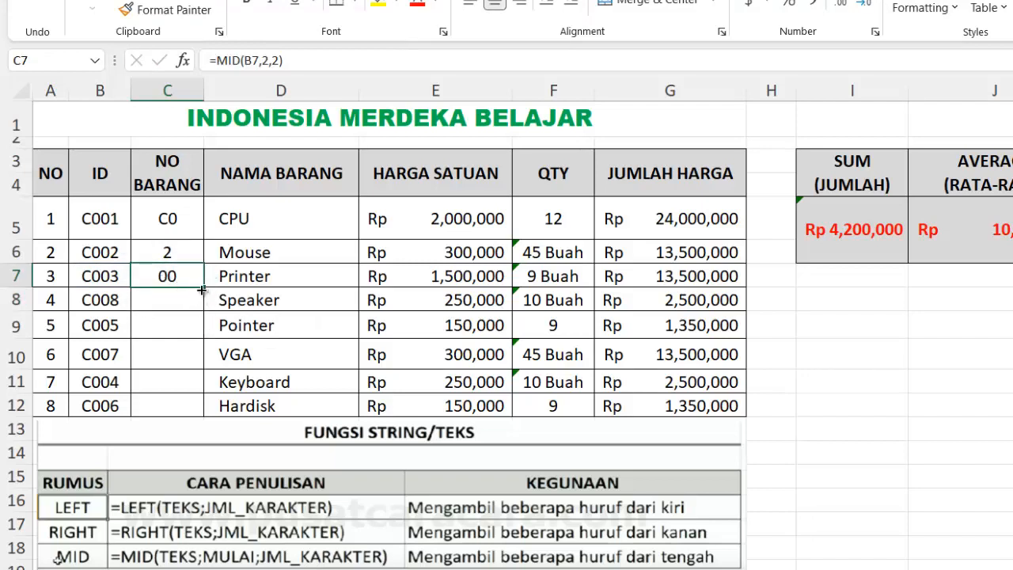
drag(203, 288, 167, 422)
click(330, 285)
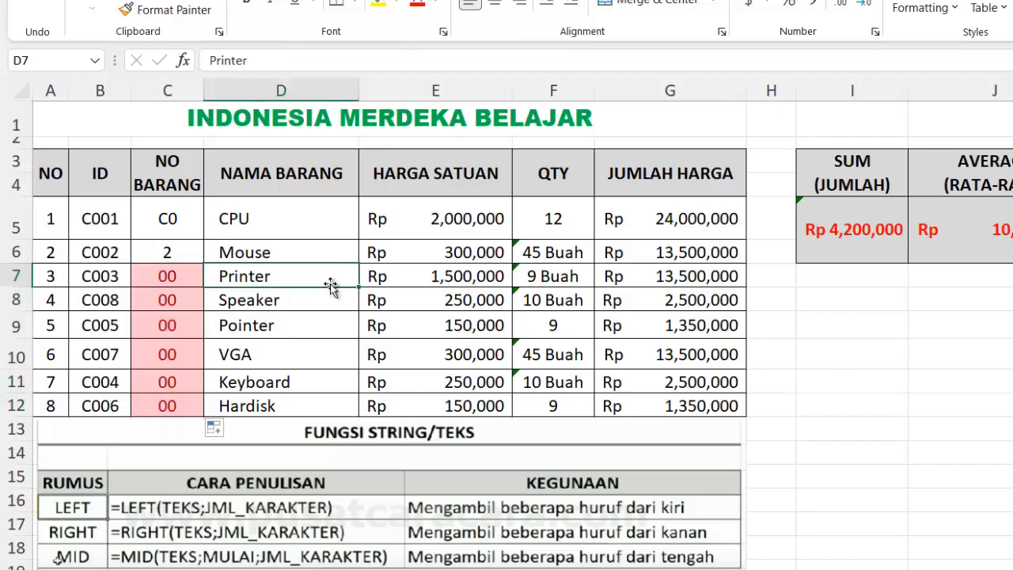
key(ctrl+z)
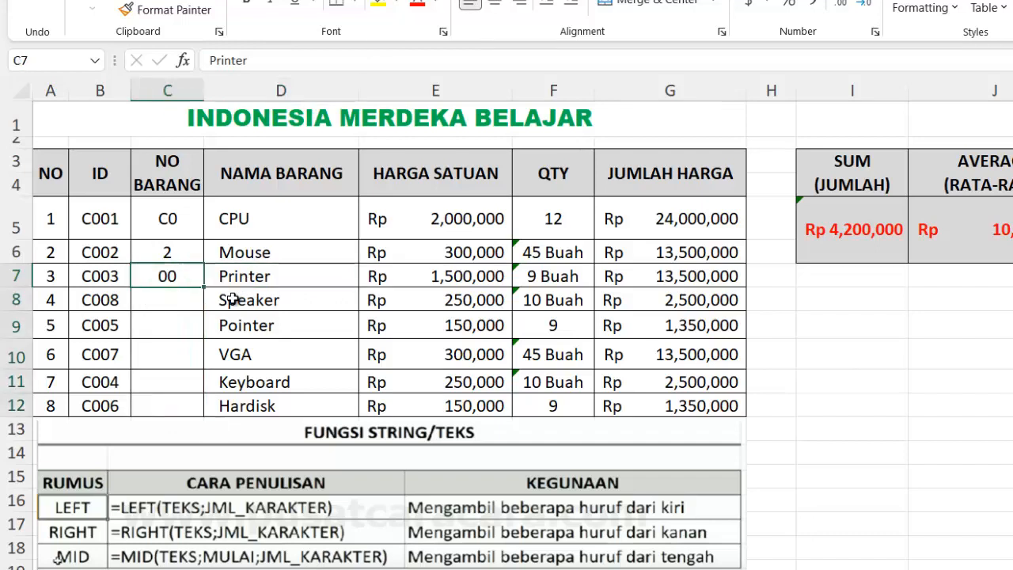